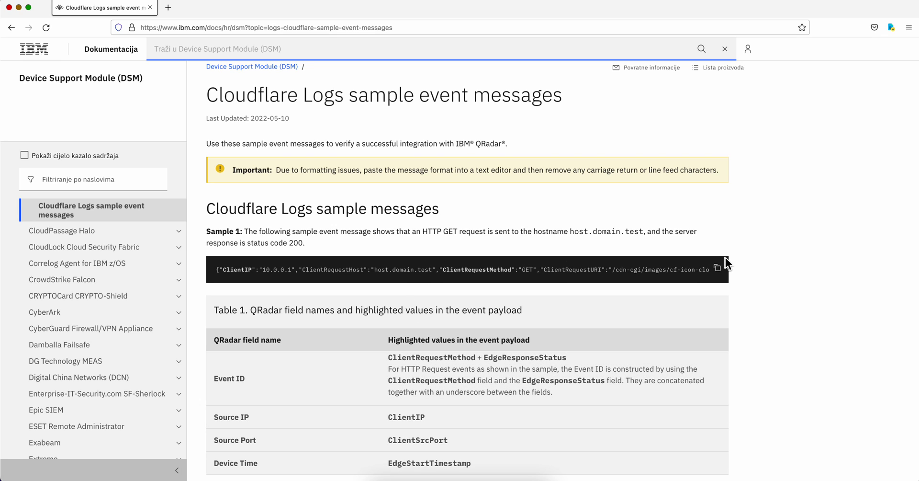
Copy the Sample 1 Cloudflare event message, switch to the terminal, and open PlayCloudflare1.bash in vi.
{"action": "left_click", "coordinate": [719, 270]}
{"action": "key", "text": "super+Tab"}
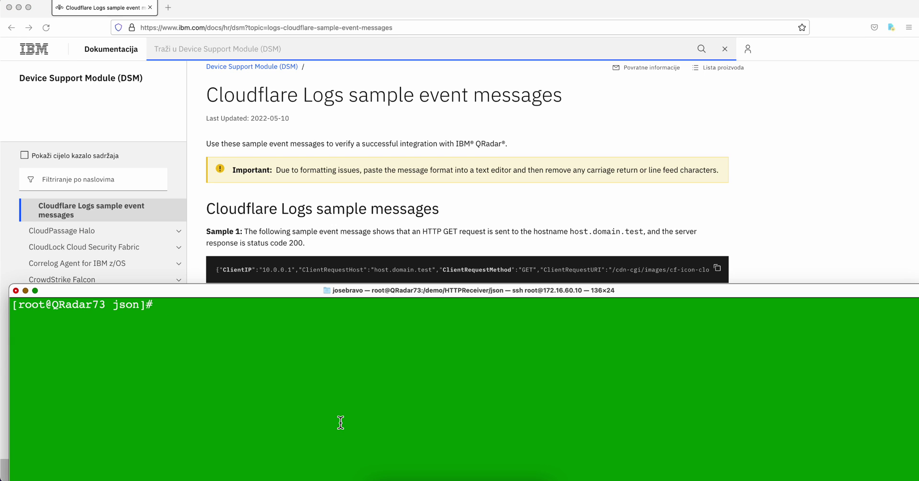
{"action": "type", "text": "./Pl"}
{"action": "key", "text": "Tab"}
{"action": "key", "text": "Up"}
{"action": "key", "text": "Return"}
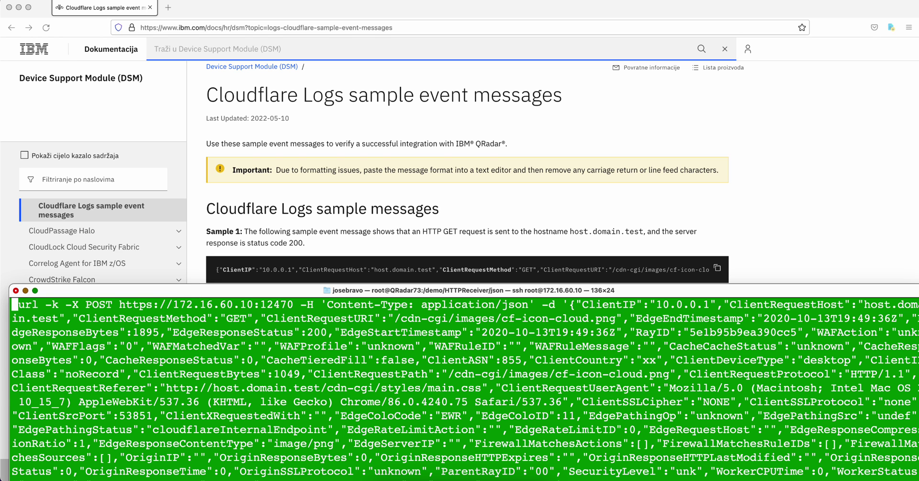
Examine the destination address and port in the script's curl command, and quit vi without changing the file.
{"action": "left_click_drag", "start_coordinate": [324, 288], "coordinate": [300, 197]}
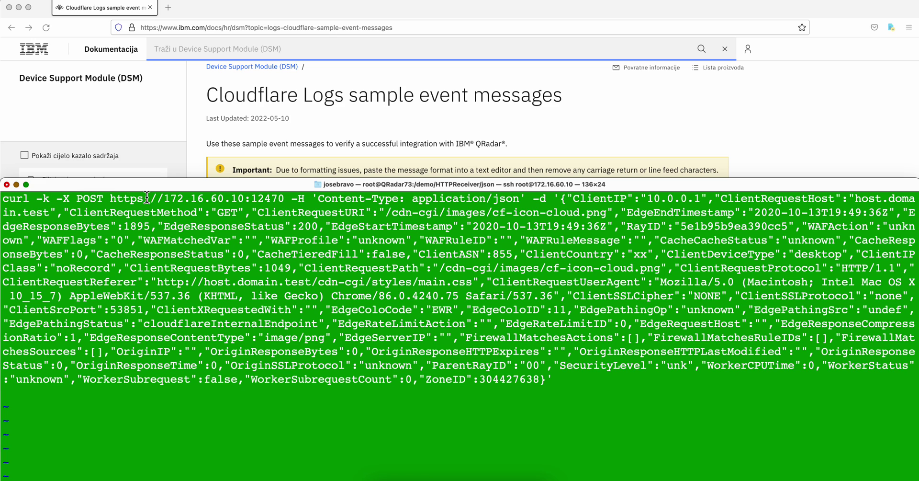
{"action": "left_click_drag", "start_coordinate": [163, 196], "coordinate": [254, 197]}
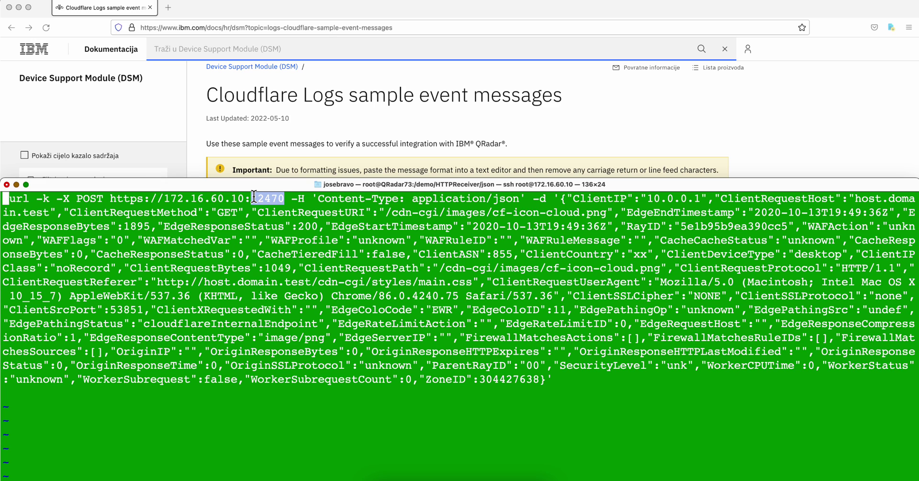
{"action": "left_click_drag", "start_coordinate": [254, 197], "coordinate": [251, 197]}
{"action": "left_click_drag", "start_coordinate": [534, 182], "coordinate": [528, 287]}
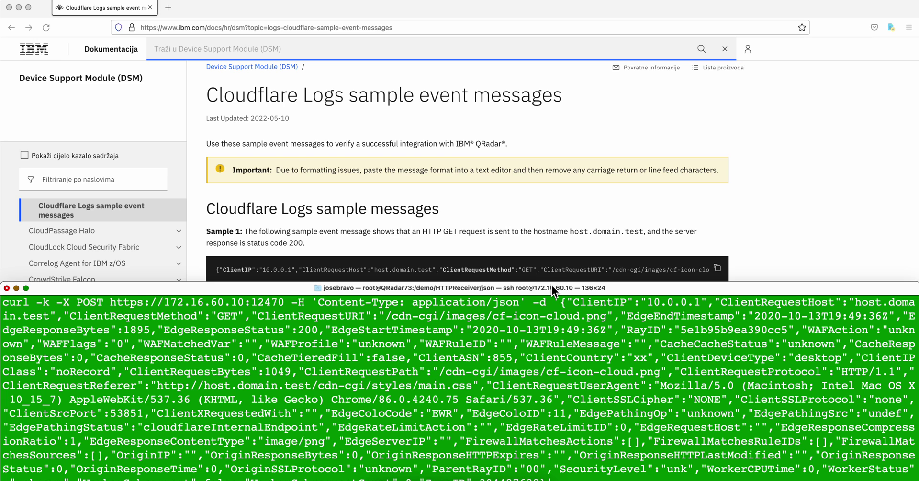
{"action": "left_click_drag", "start_coordinate": [552, 285], "coordinate": [534, 236]}
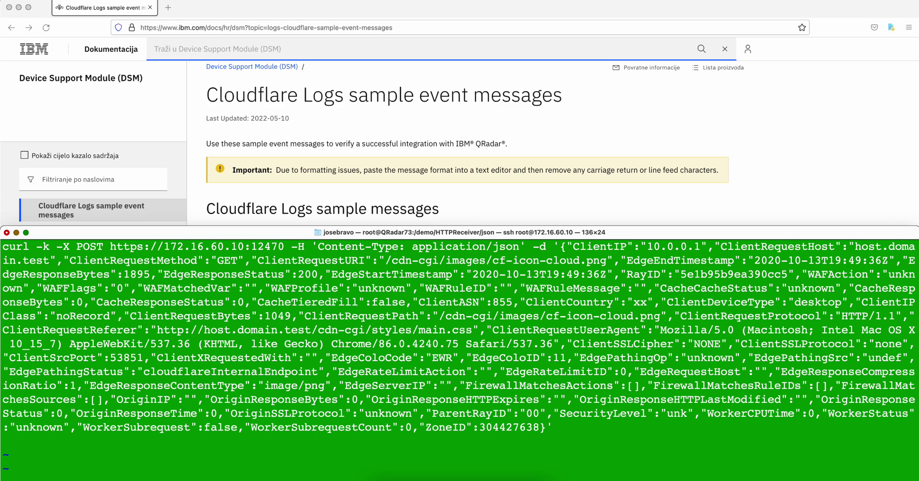
{"action": "type", "text": ":q"}
{"action": "key", "text": "Return"}
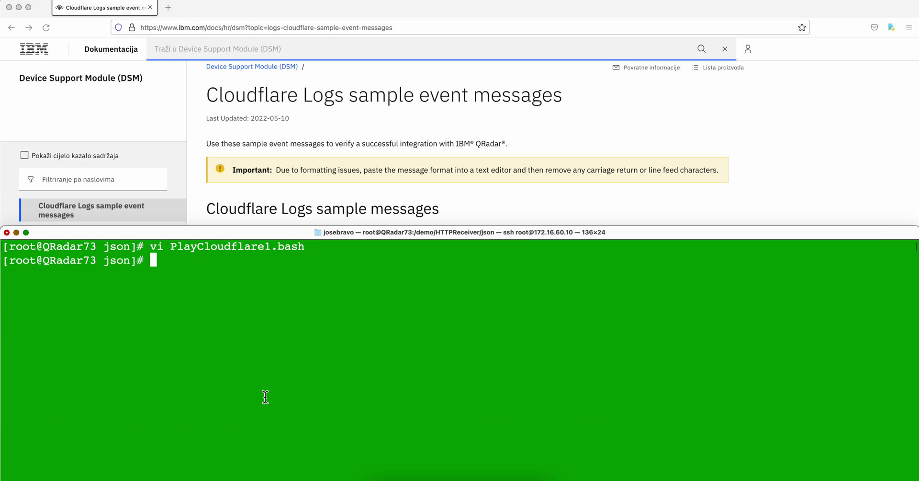
Bring QRadar Log Activity into view behind the terminal and run ./PlayCloudflare1.bash to send the sample event.
{"action": "key", "text": "Up"}
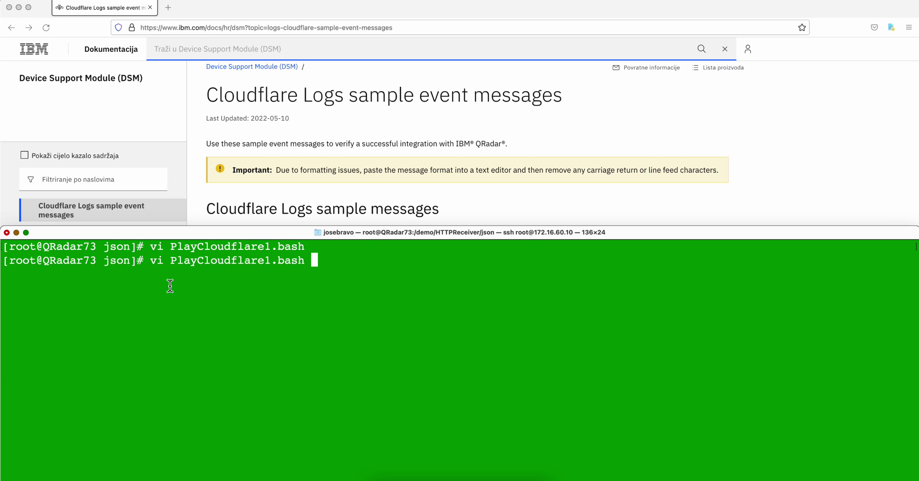
{"action": "left_click", "coordinate": [20, 7]}
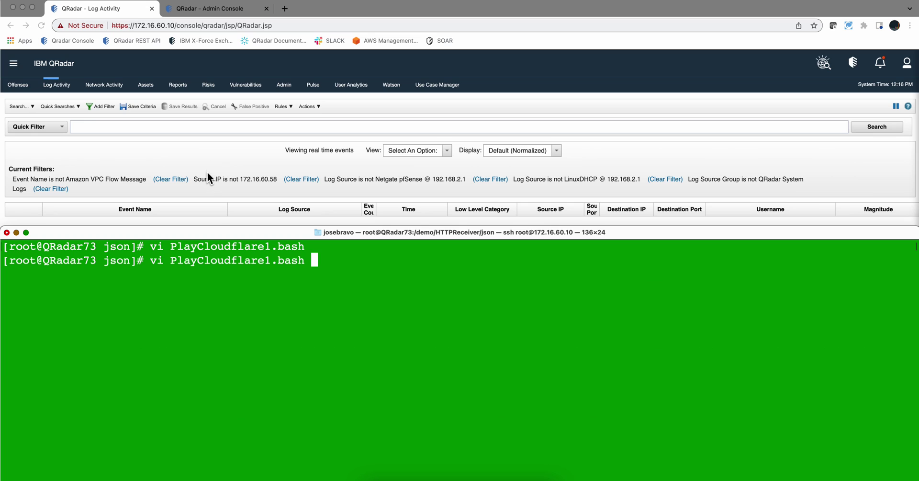
{"action": "left_click_drag", "start_coordinate": [246, 231], "coordinate": [245, 253]}
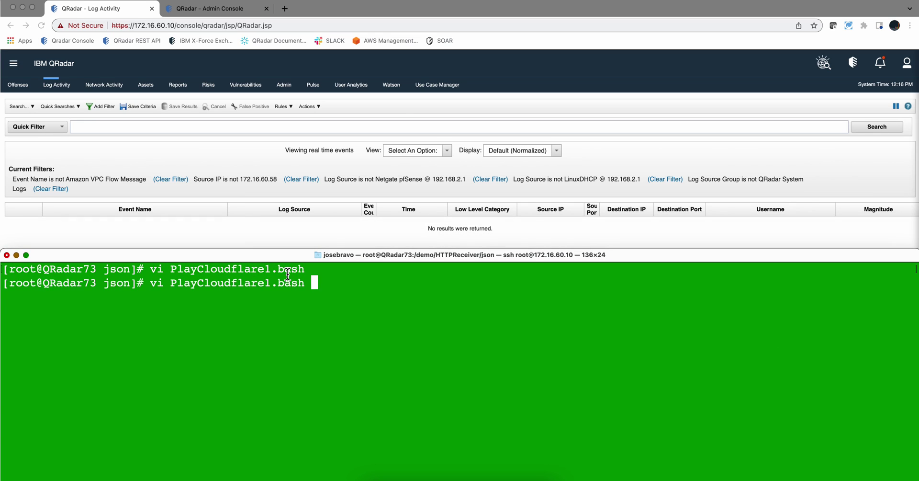
{"action": "key", "text": "Up"}
{"action": "key", "text": "Up"}
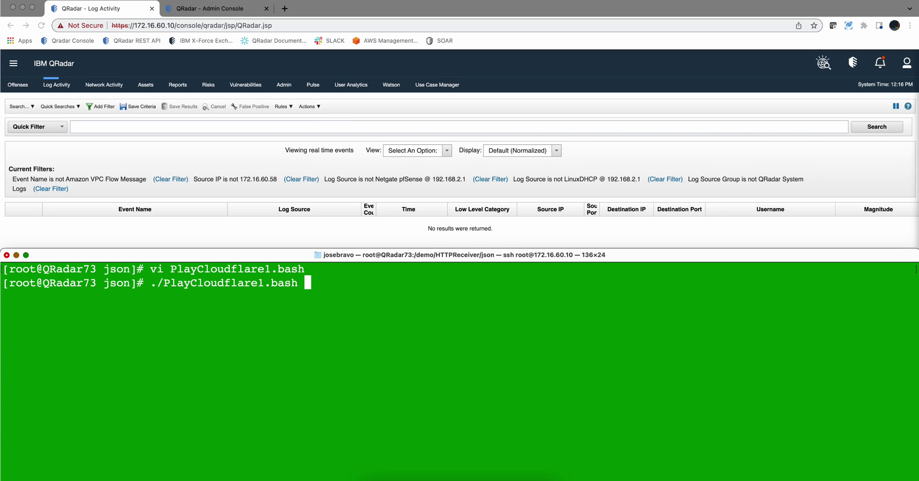
{"action": "key", "text": "Return"}
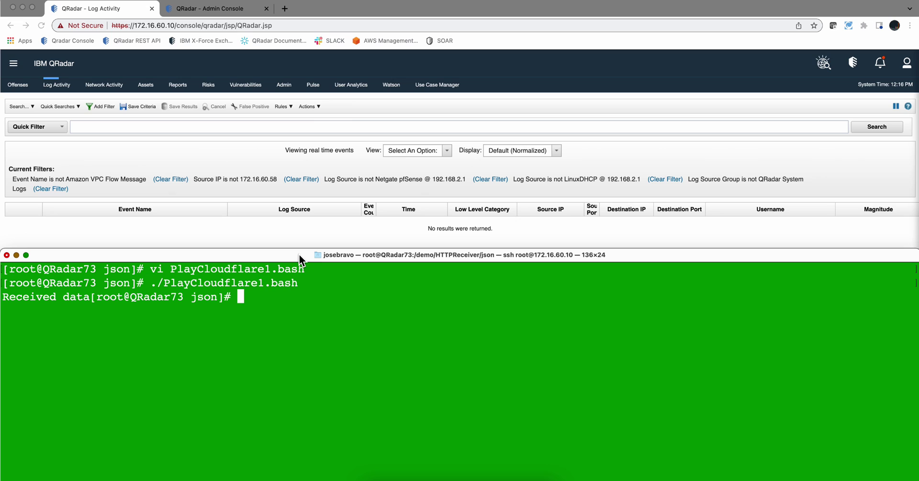
{"action": "left_click_drag", "start_coordinate": [299, 256], "coordinate": [304, 270]}
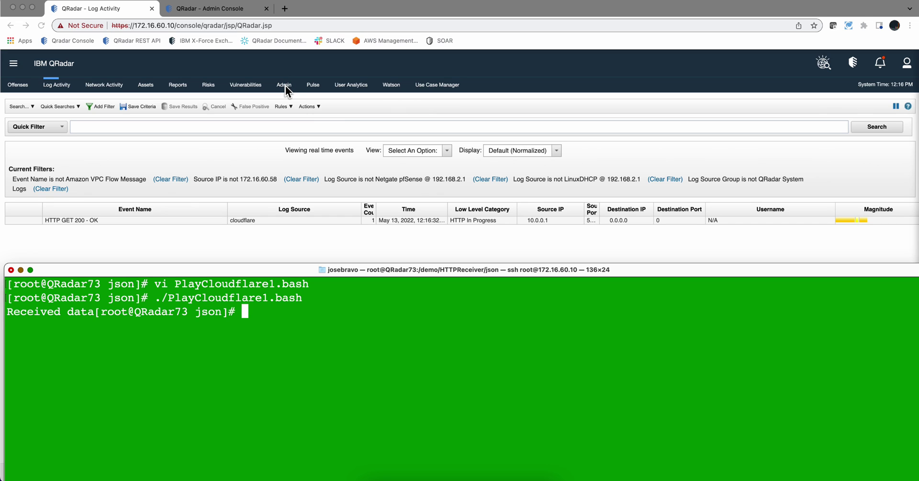
Switch to the QRadar Admin Console and open the Log Sources list in the QRadar Log Source Management app.
{"action": "left_click", "coordinate": [249, 7]}
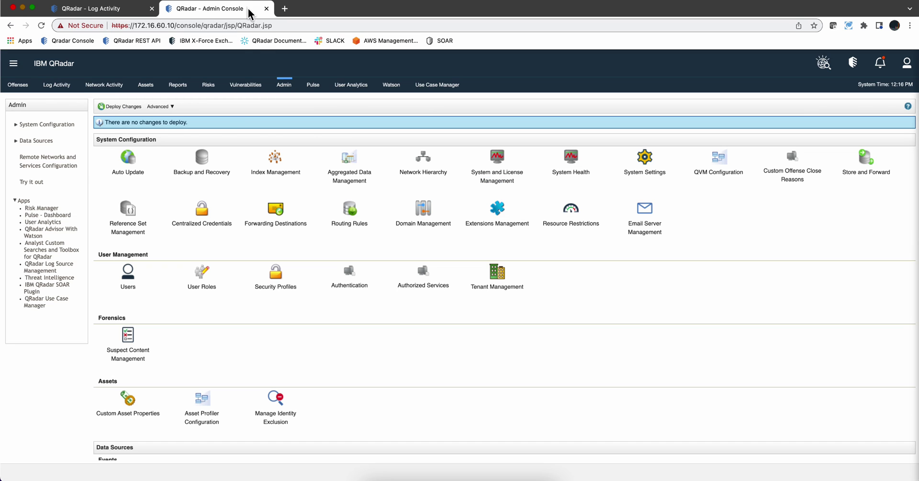
{"action": "left_click", "coordinate": [42, 268]}
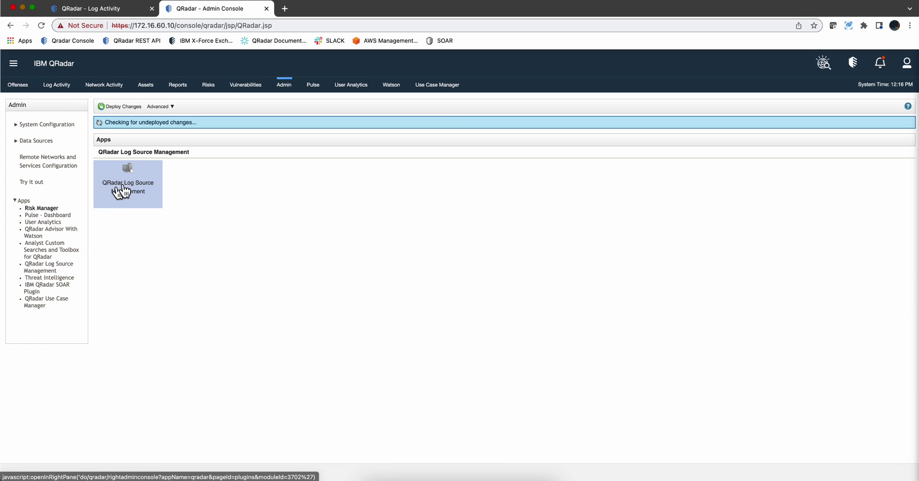
{"action": "left_click", "coordinate": [127, 184]}
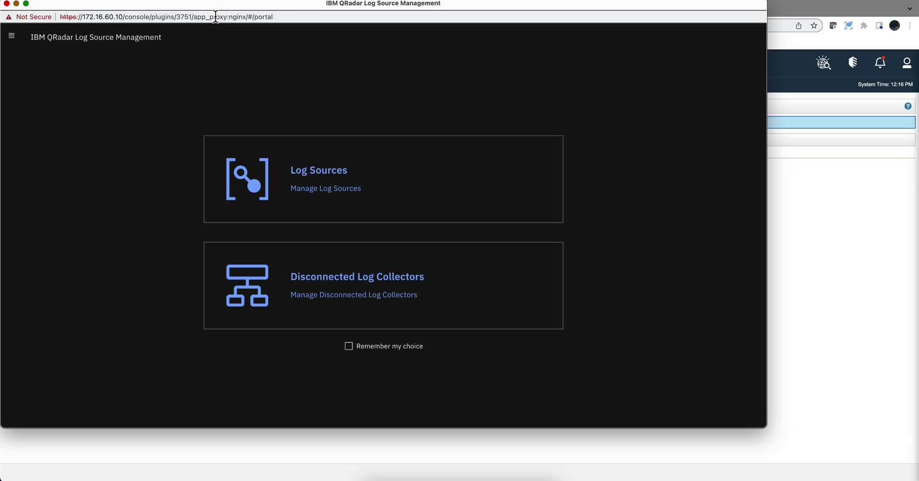
{"action": "left_click_drag", "start_coordinate": [215, 3], "coordinate": [340, 32]}
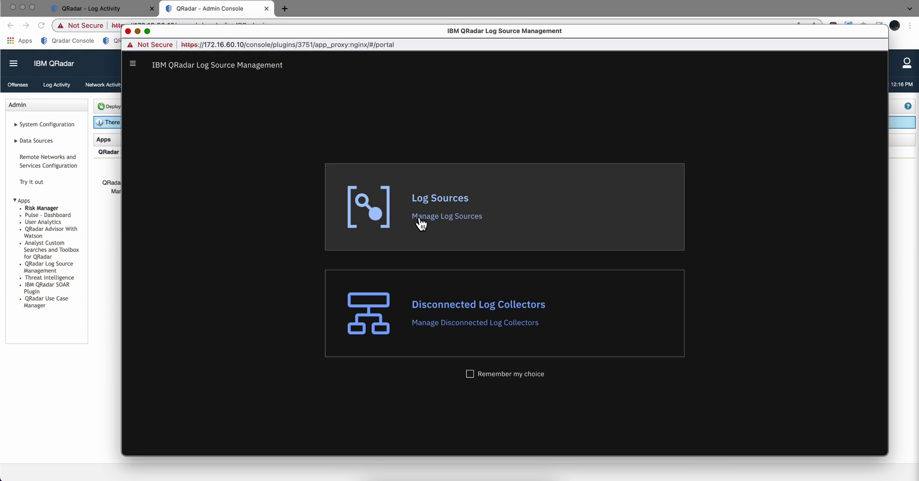
{"action": "left_click", "coordinate": [421, 218]}
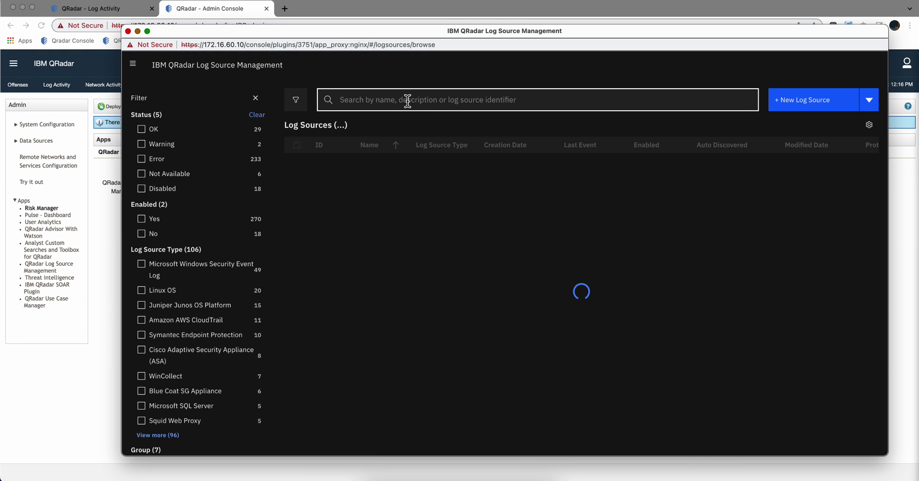
Search the log sources for "cloudf" and open the summary of the cloudflare log source.
{"action": "type", "text": "cloud"}
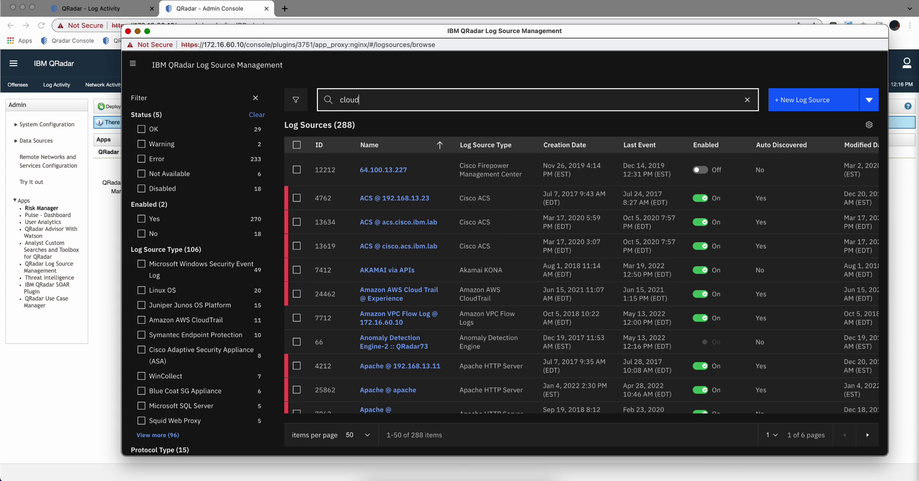
{"action": "type", "text": "f"}
{"action": "key", "text": "Return"}
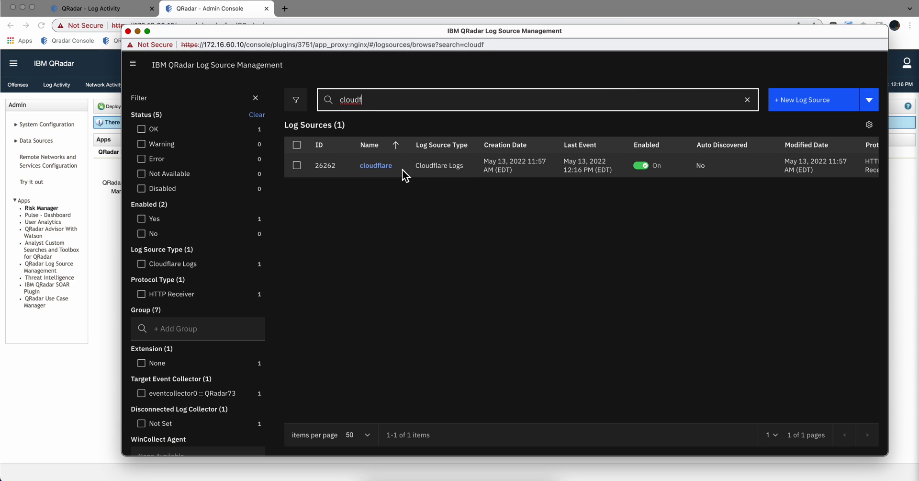
{"action": "left_click", "coordinate": [385, 167]}
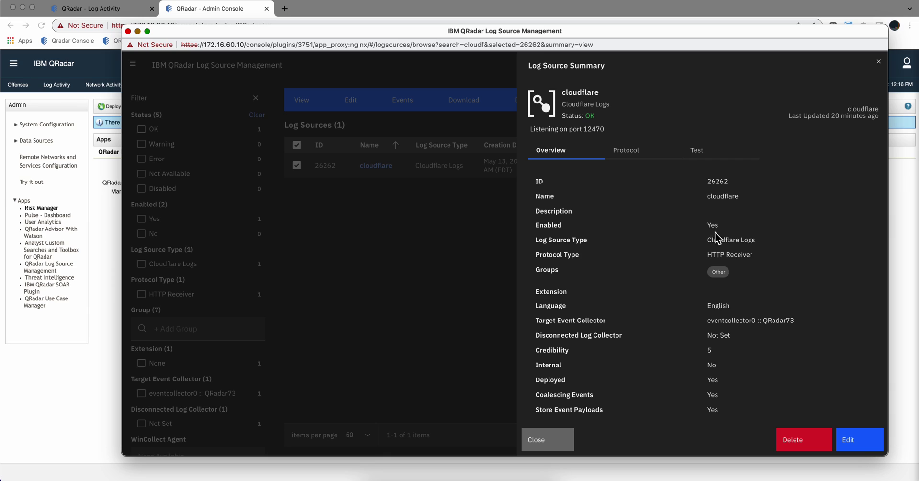
Review the cloudflare log source's protocol settings, especially the listen port, and close the summary and clear the selection.
{"action": "left_click", "coordinate": [624, 152]}
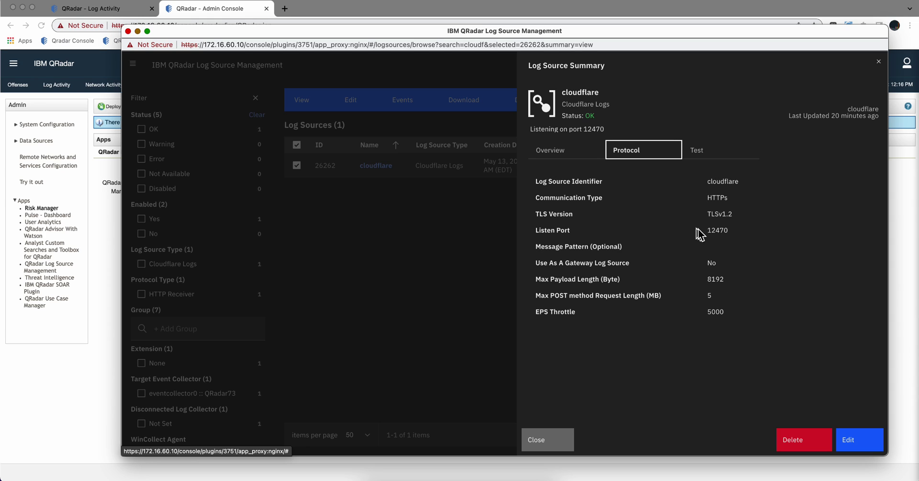
{"action": "left_click_drag", "start_coordinate": [732, 231], "coordinate": [699, 238]}
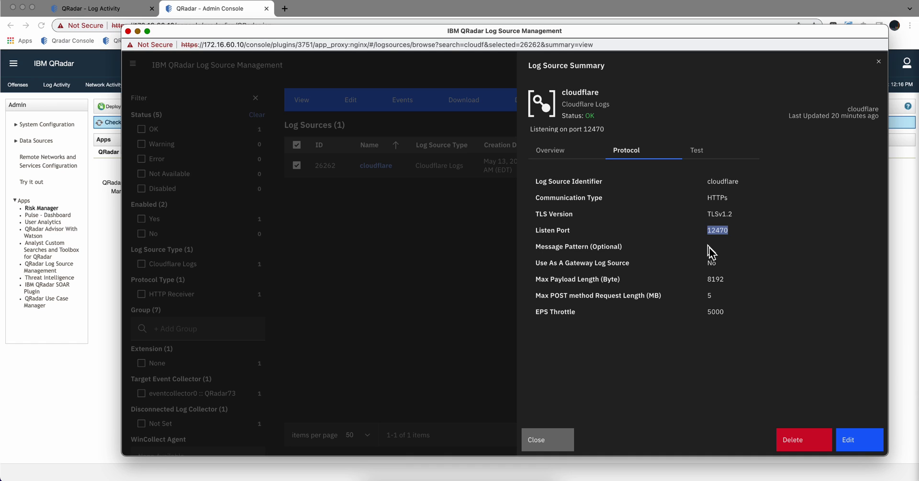
{"action": "left_click", "coordinate": [538, 445]}
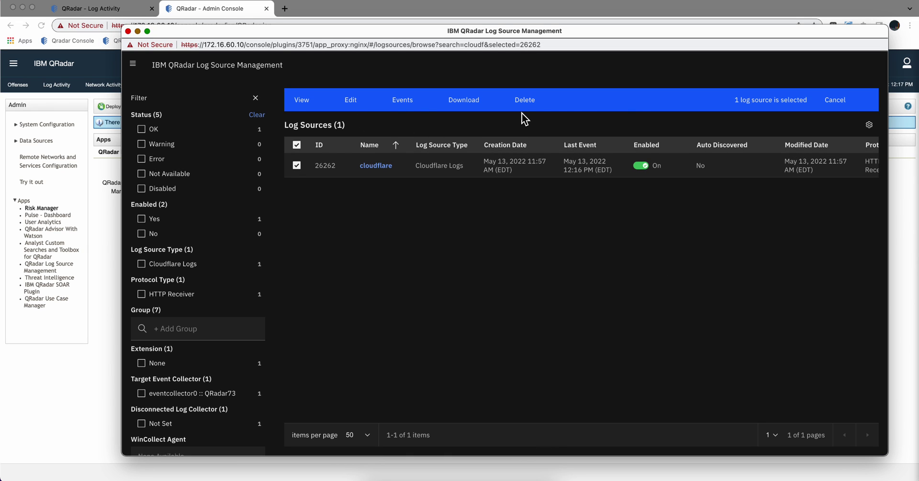
{"action": "left_click", "coordinate": [836, 100]}
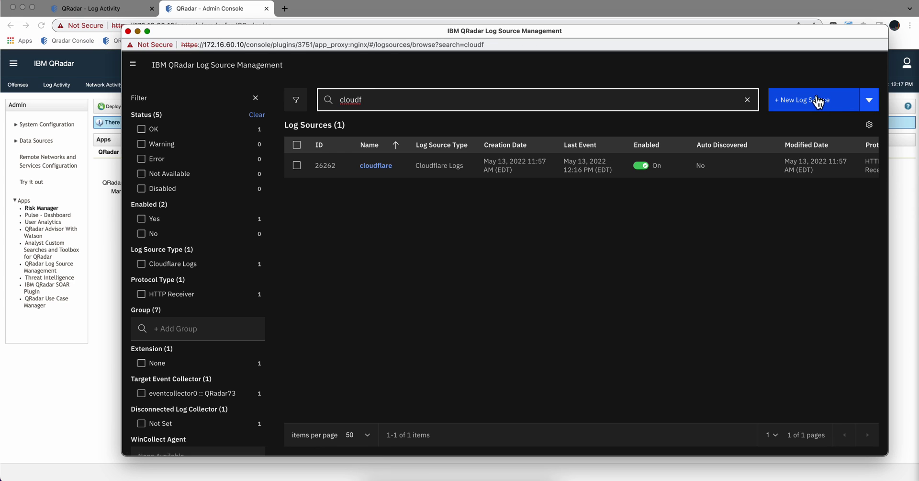
Start adding a single log source and choose Cloudflare Logs as its log source type.
{"action": "left_click", "coordinate": [819, 102]}
{"action": "left_click", "coordinate": [421, 308]}
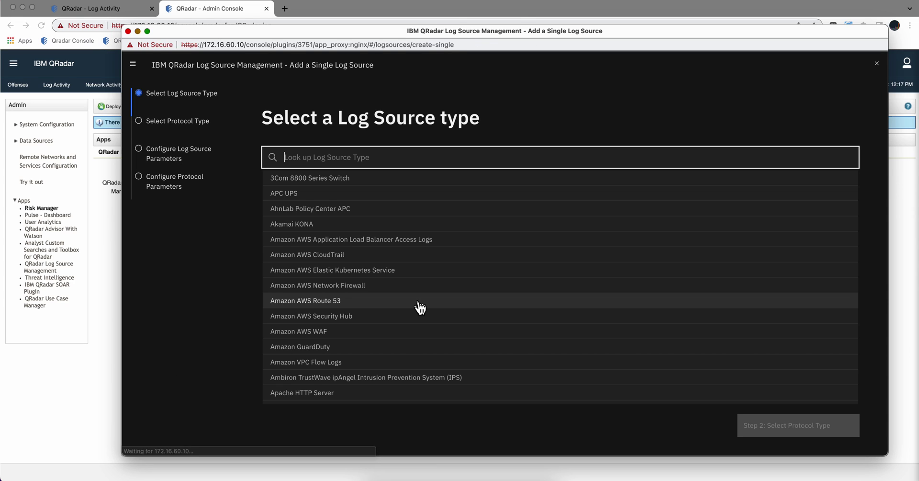
{"action": "type", "text": "cl"}
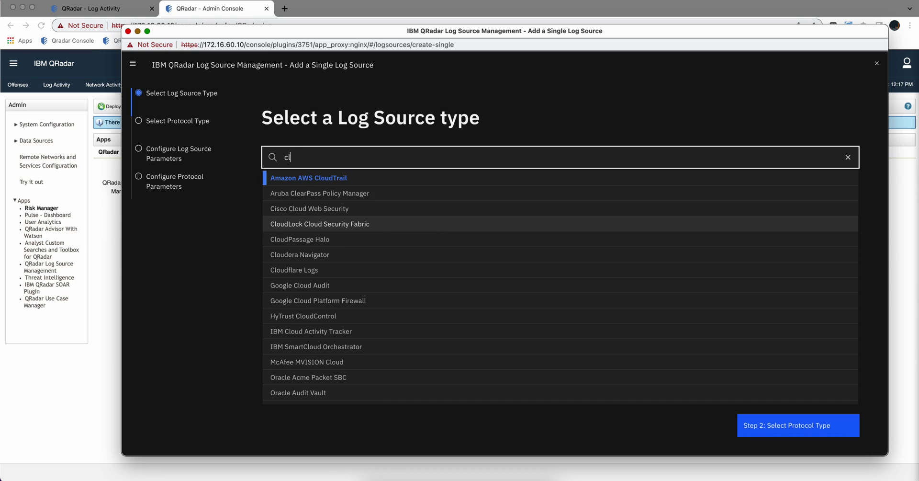
{"action": "type", "text": "ou"}
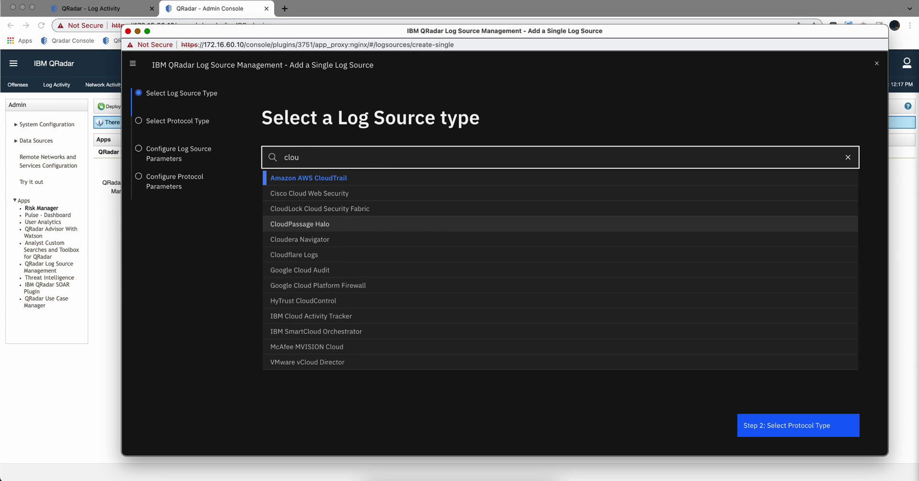
{"action": "type", "text": "df"}
{"action": "left_click", "coordinate": [285, 181]}
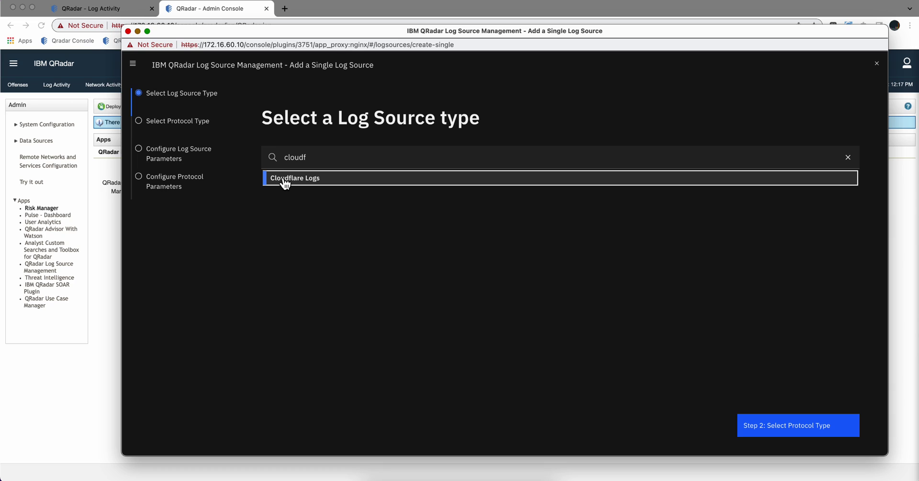
{"action": "left_click", "coordinate": [285, 183]}
{"action": "left_click", "coordinate": [775, 426]}
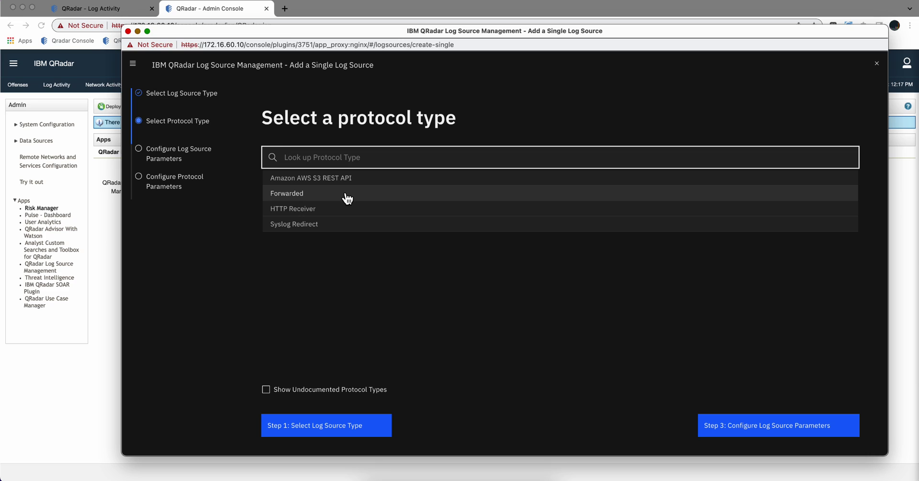
Choose HTTP Receiver as the protocol type and name the new log source "test".
{"action": "left_click", "coordinate": [306, 212]}
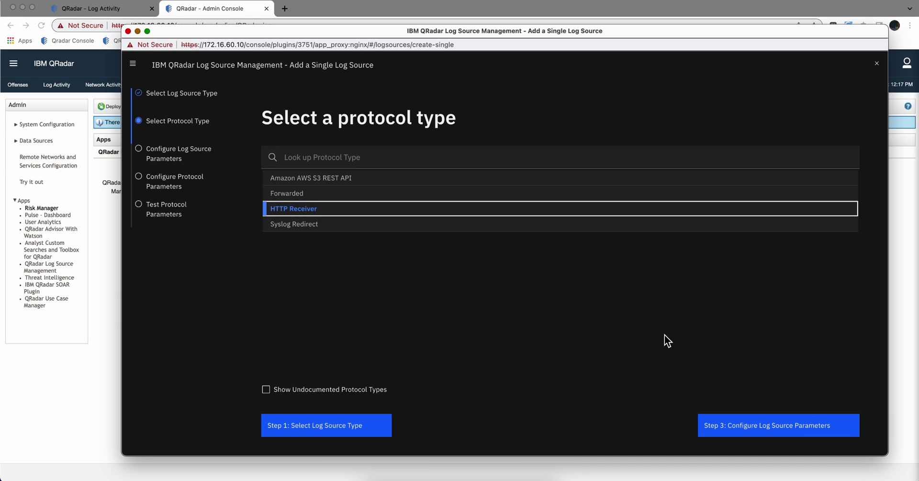
{"action": "left_click", "coordinate": [810, 421]}
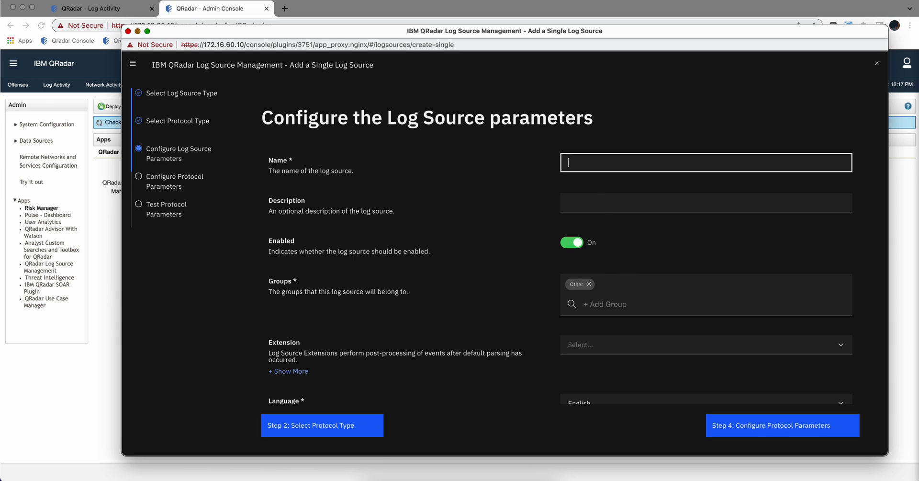
{"action": "type", "text": "test"}
{"action": "left_click", "coordinate": [774, 434]}
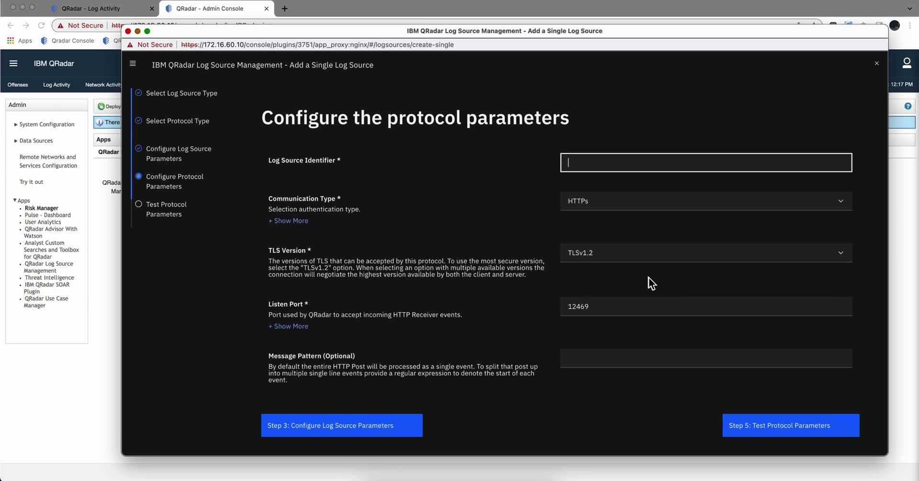
Inspect the new log source's listen port, discard the unfinished log source, and close the Log Source Management window.
{"action": "left_click_drag", "start_coordinate": [608, 307], "coordinate": [557, 308]}
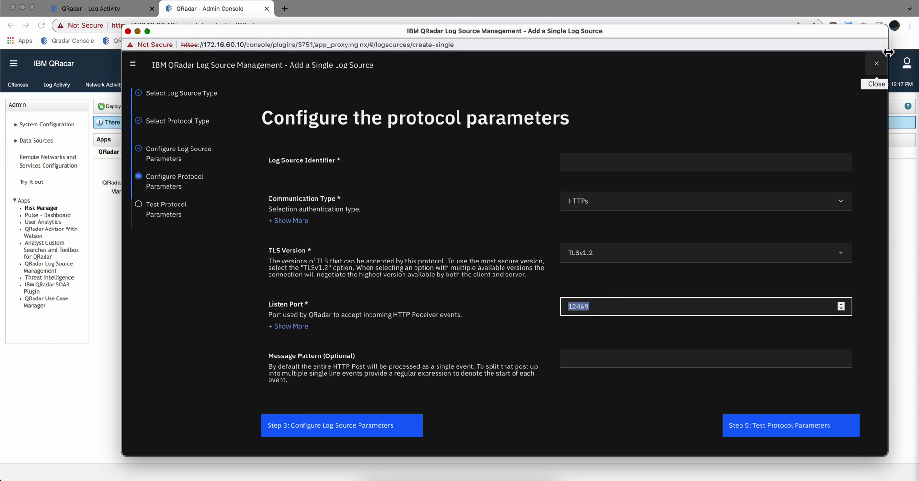
{"action": "left_click", "coordinate": [877, 63]}
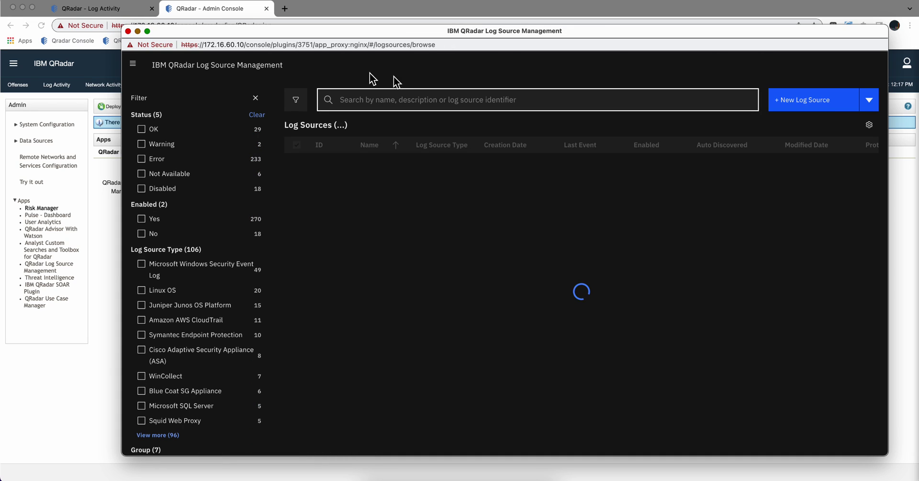
{"action": "left_click", "coordinate": [129, 32]}
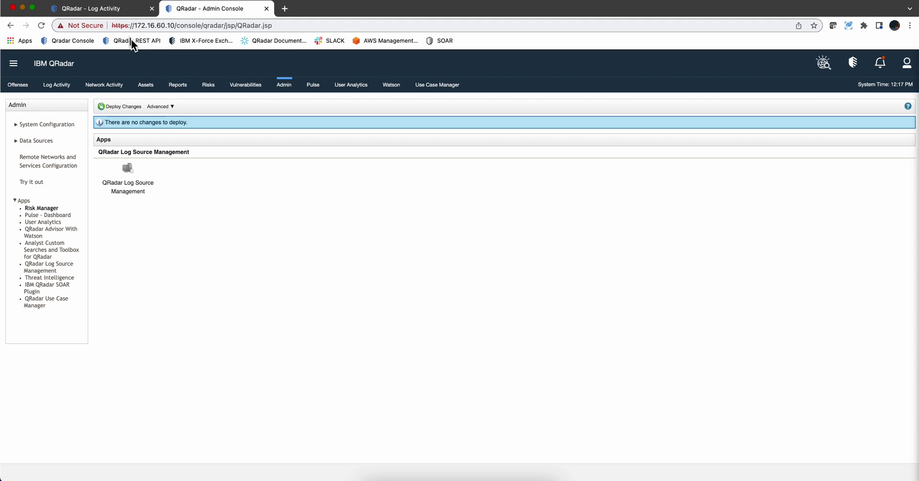